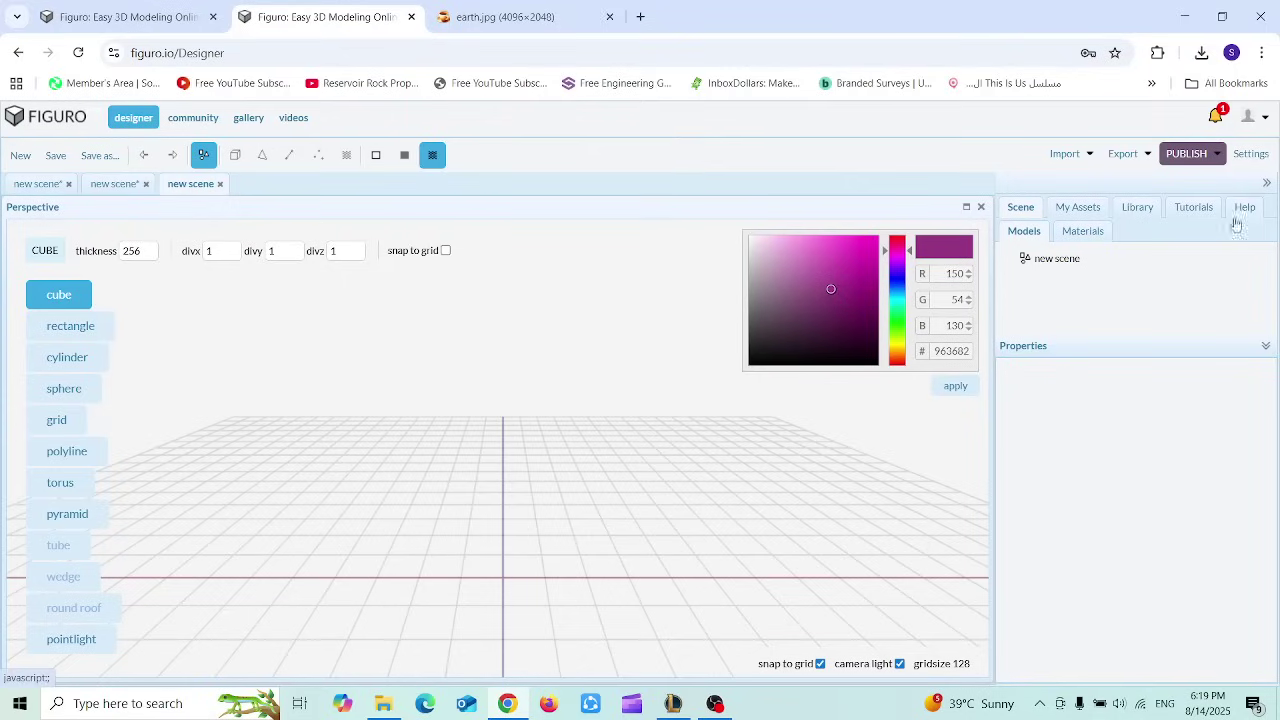
Open the Creating planets tutorial from the Tutorials list and scroll through its instructions
left_click(1201, 208)
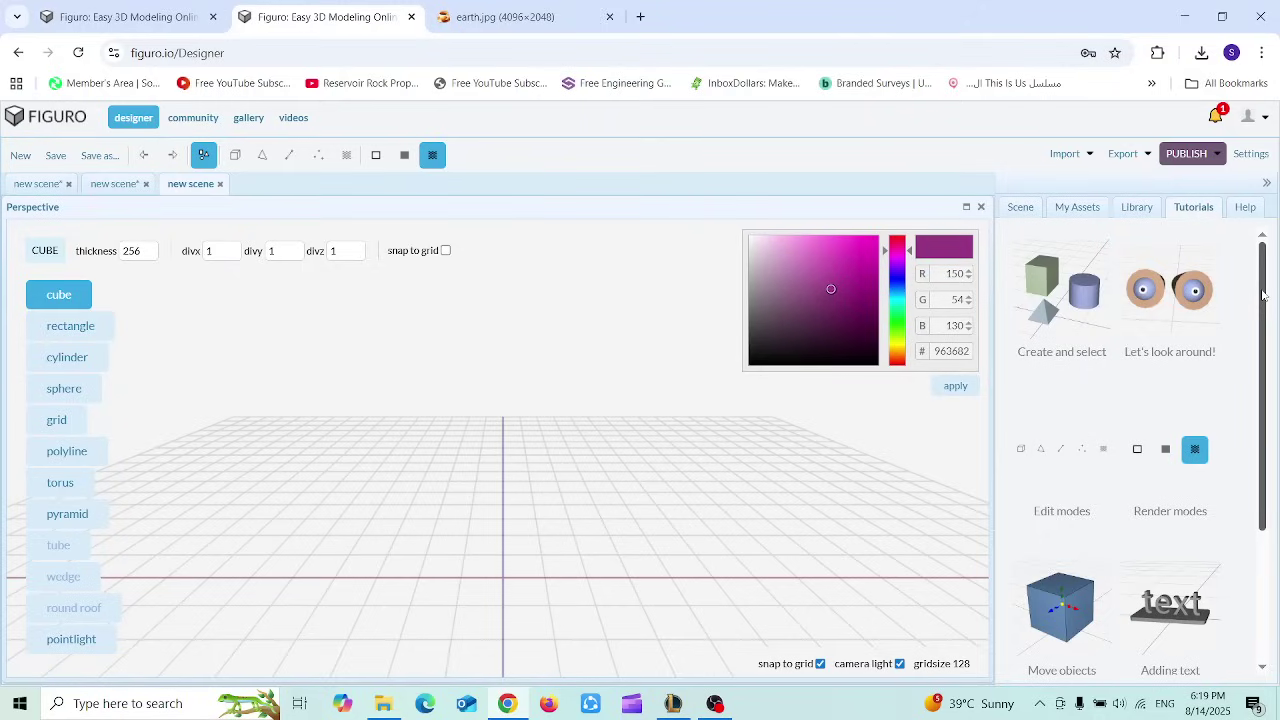
left_click_drag(1262, 295, 1230, 483)
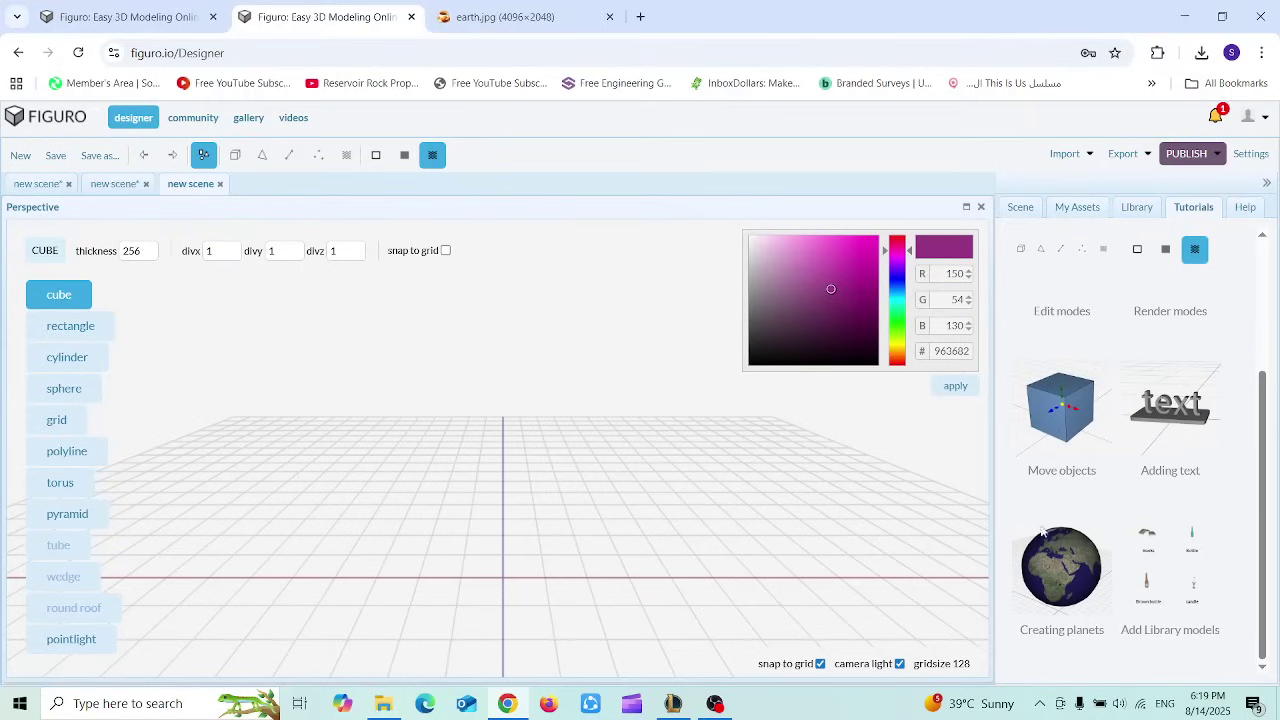
double_click(1067, 594)
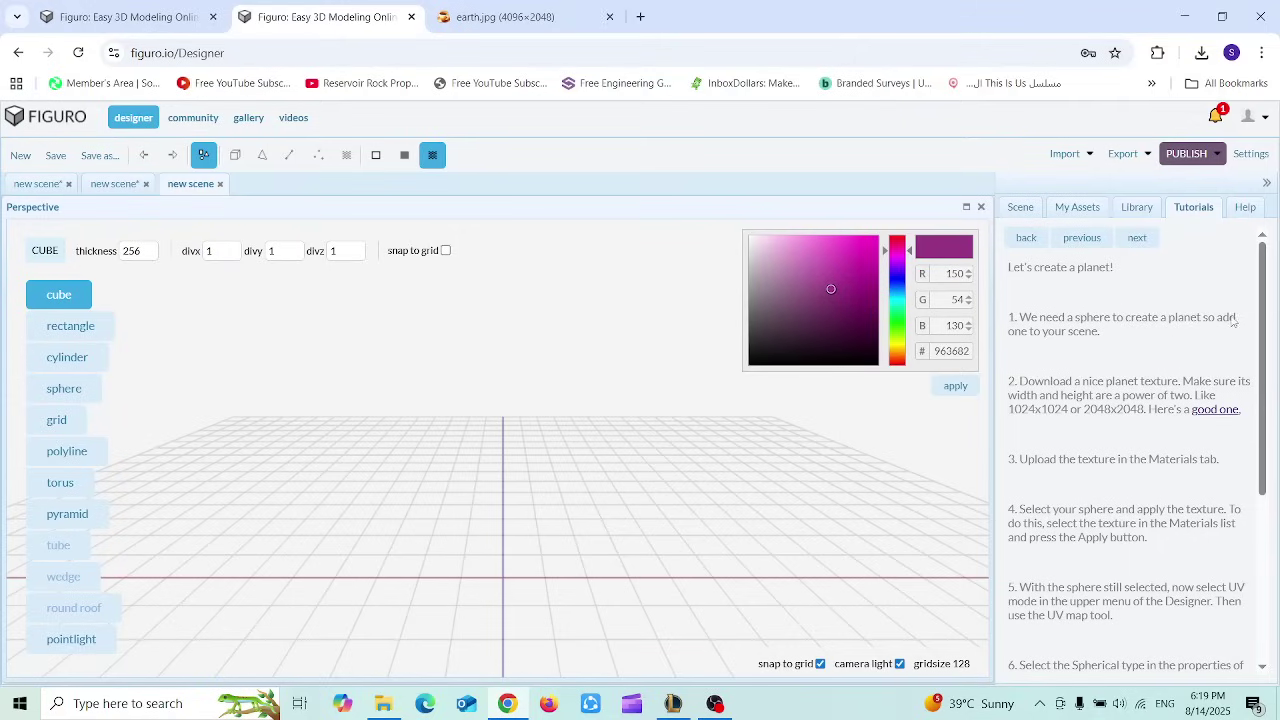
scroll(1266, 376, "down", 1)
left_click_drag(1266, 376, 1269, 278)
Draw a sphere, move it toward the scene centre, and open the recommended earth texture link
left_click(64, 392)
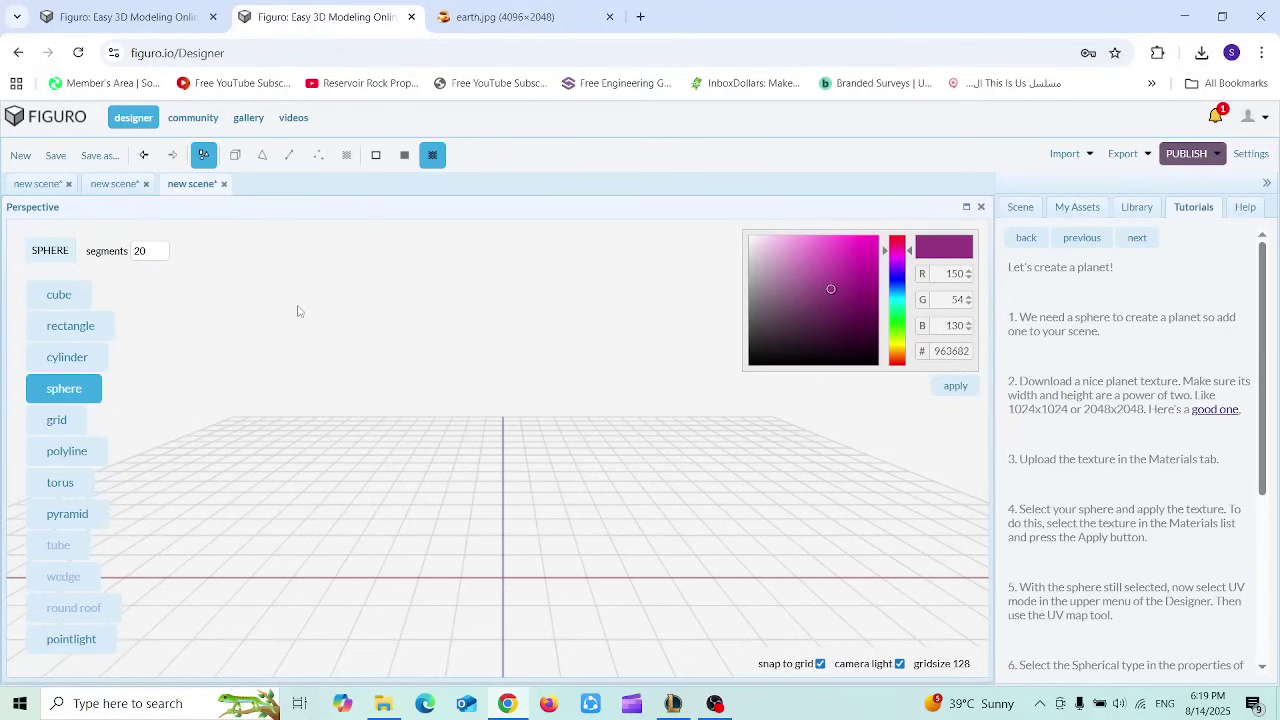
left_click_drag(297, 311, 250, 334)
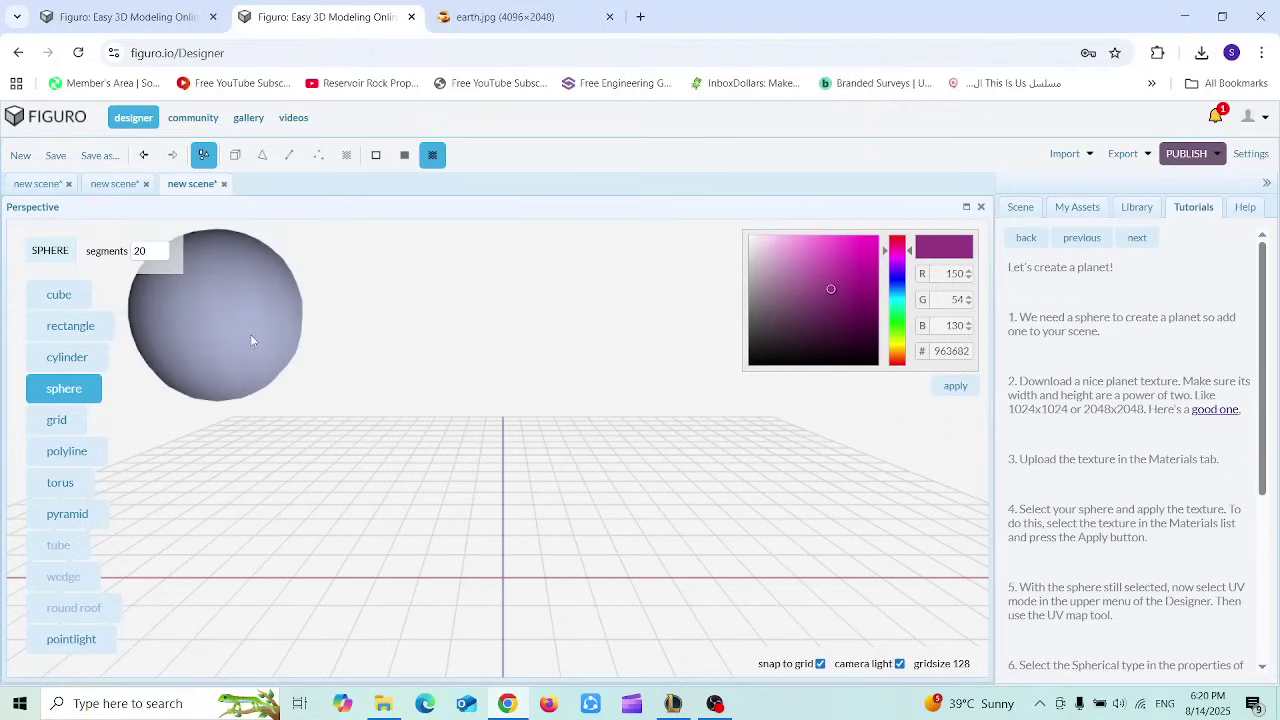
left_click(234, 156)
left_click_drag(231, 295, 327, 332)
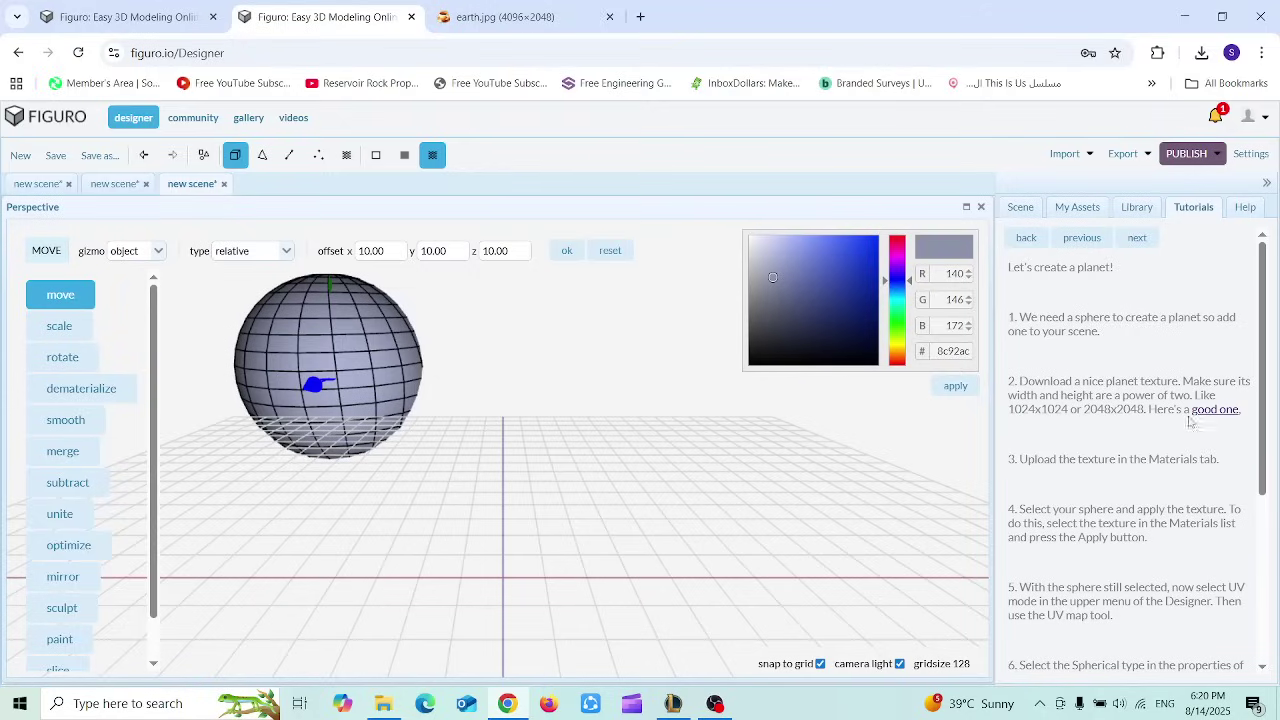
left_click(1218, 410)
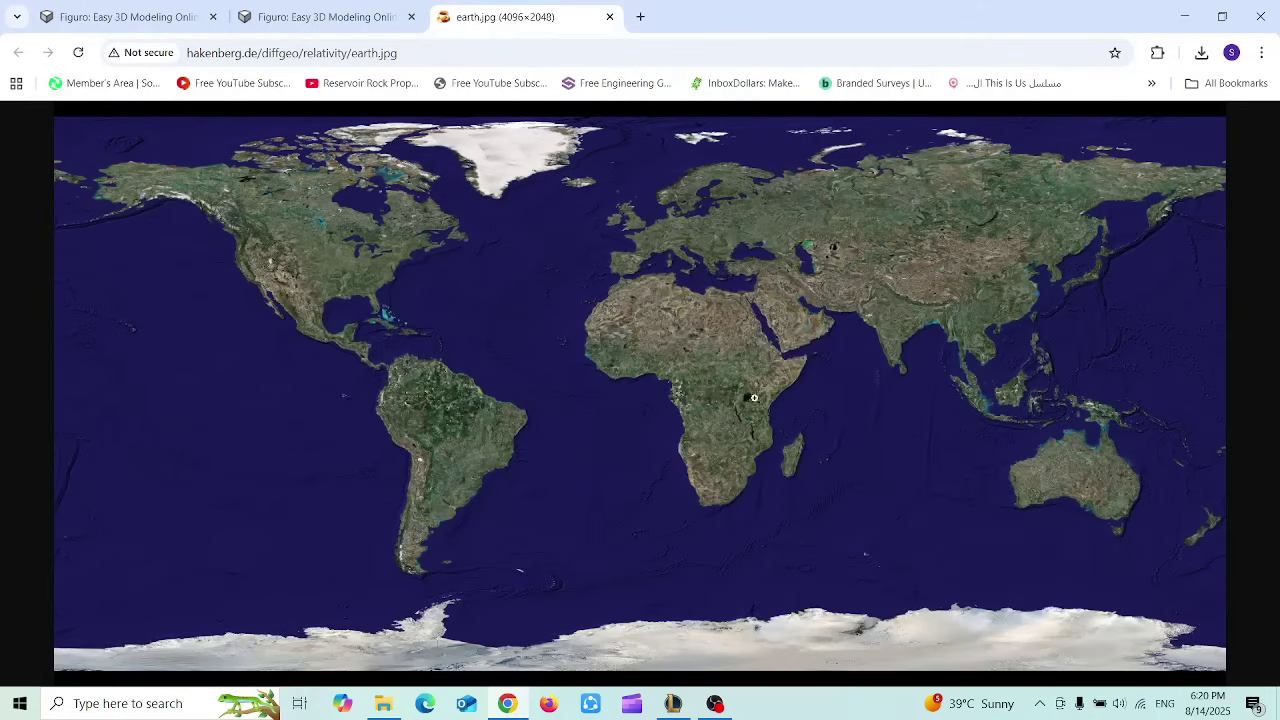
Start saving the earth map image, dismiss the save dialog, and return to the Figuro tab
right_click(637, 339)
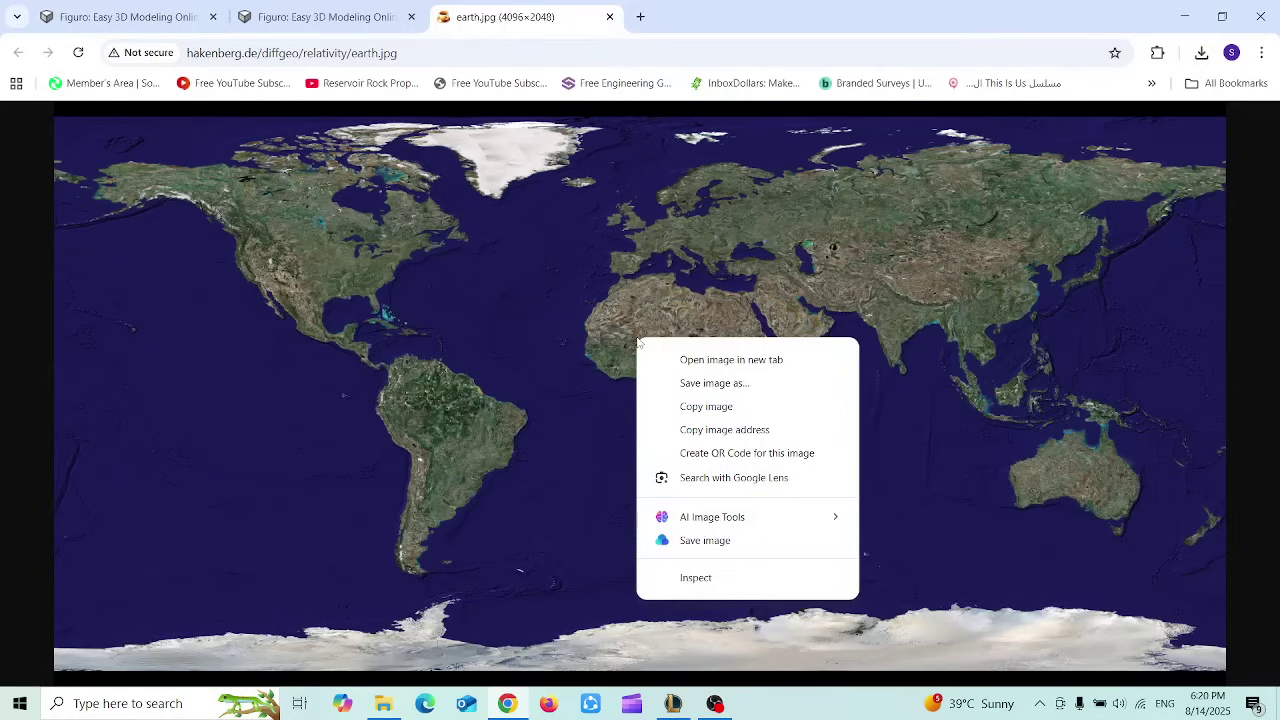
left_click(681, 382)
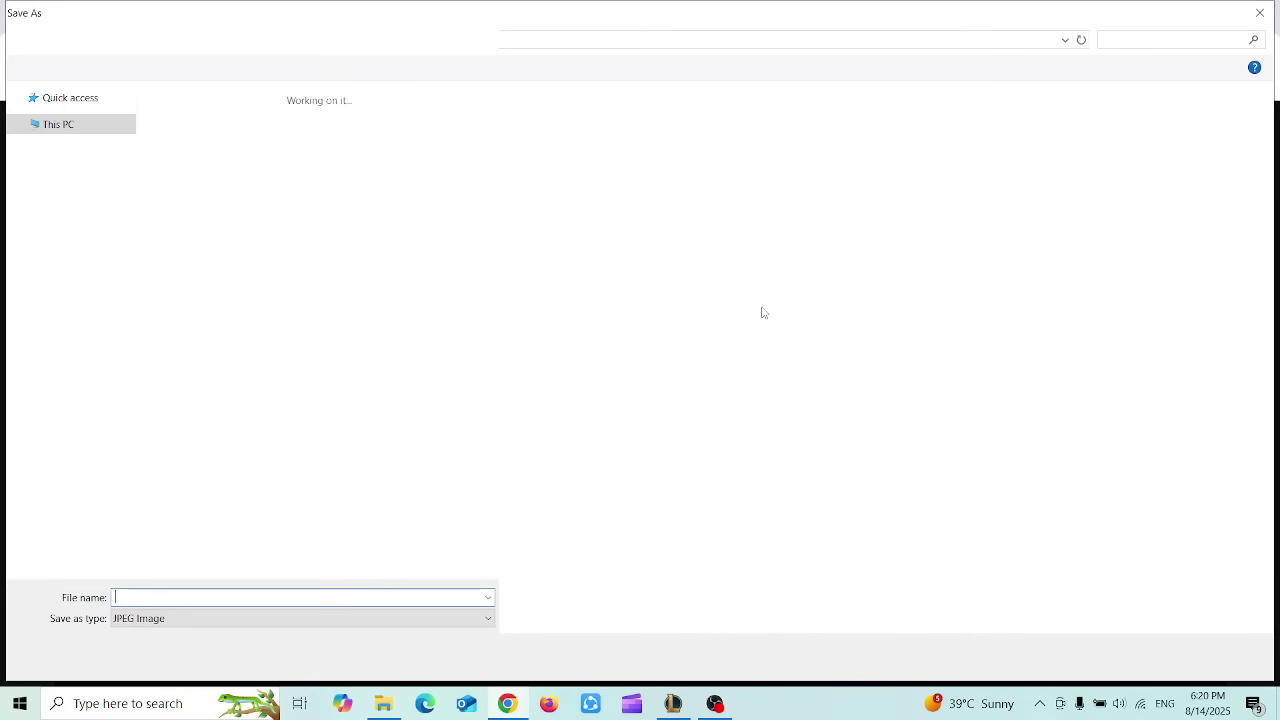
key("Escape")
left_click(300, 14)
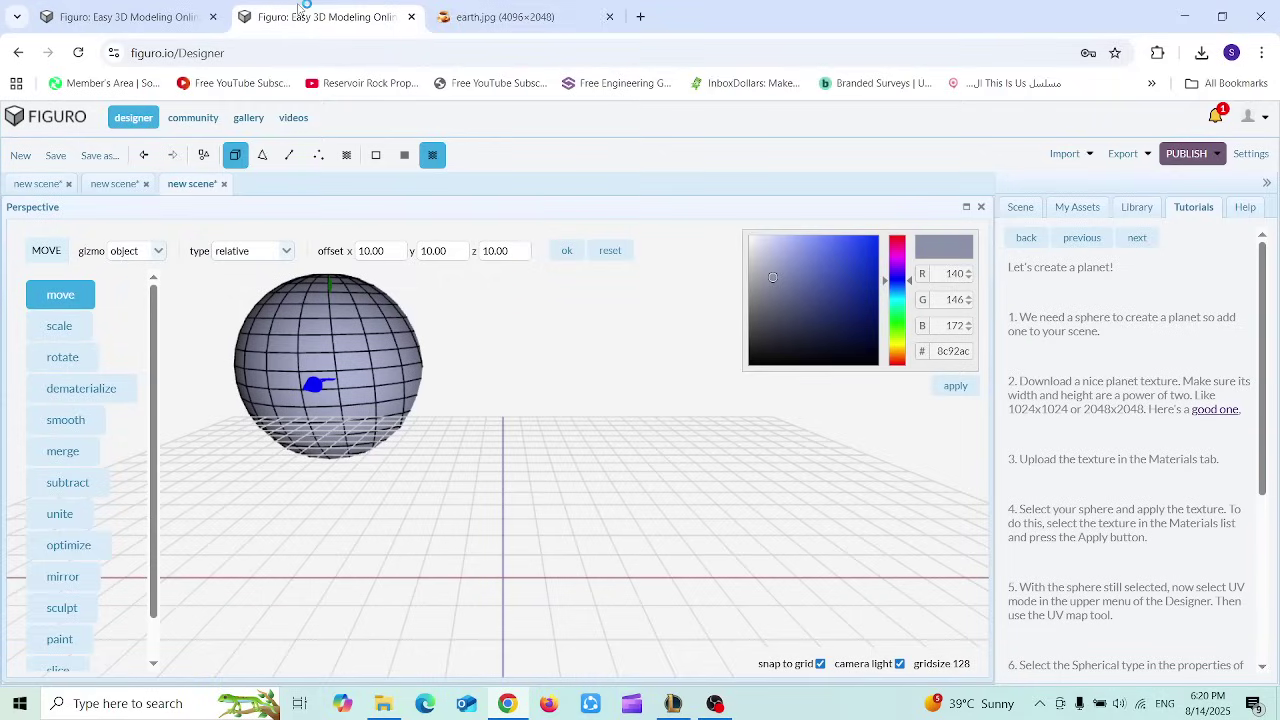
Look over the scene's materials list, then return to the tutorial steps
left_click(1021, 207)
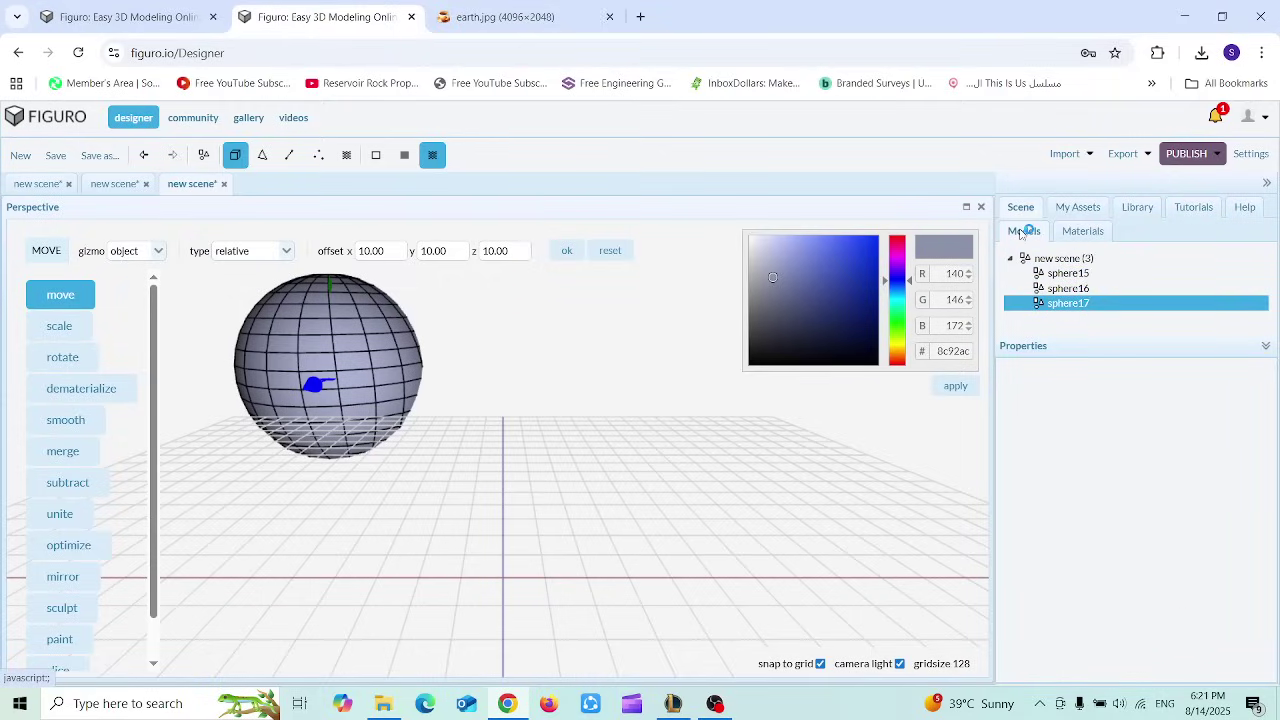
left_click(1074, 234)
left_click(1187, 210)
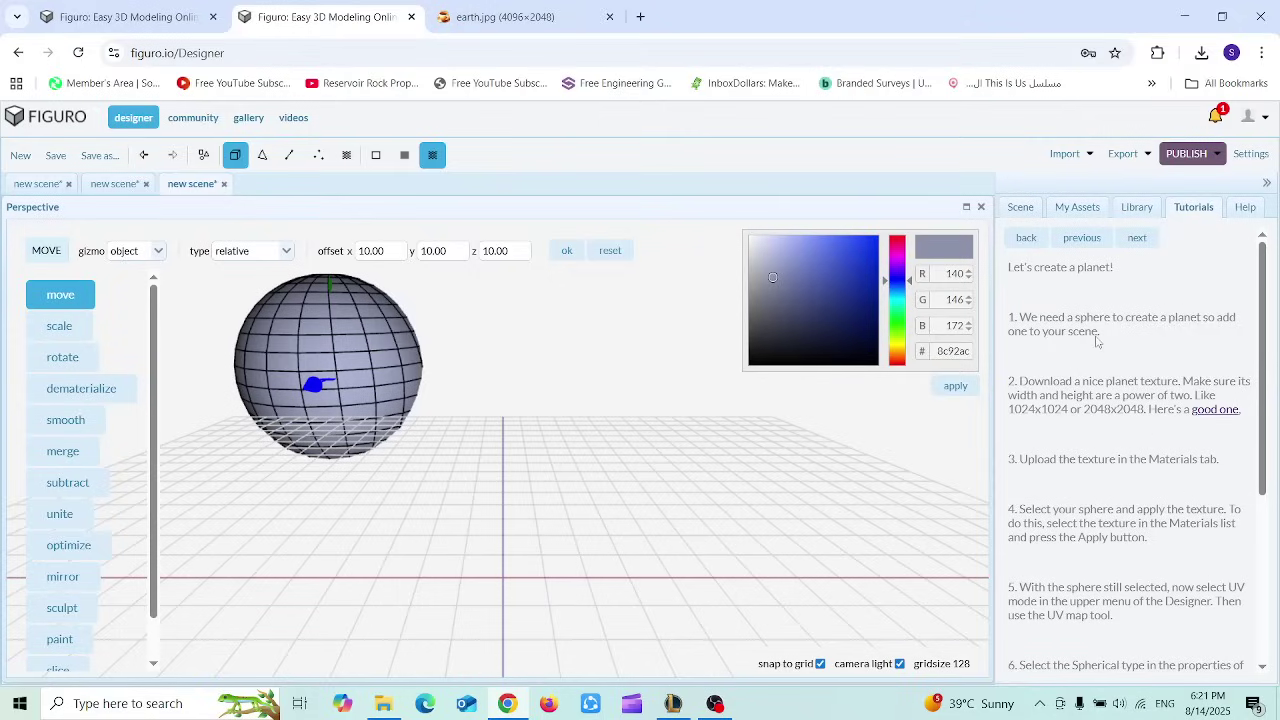
Drag the downloaded earth image from Downloads into the scene materials as 'earth (1)'
left_click(1021, 207)
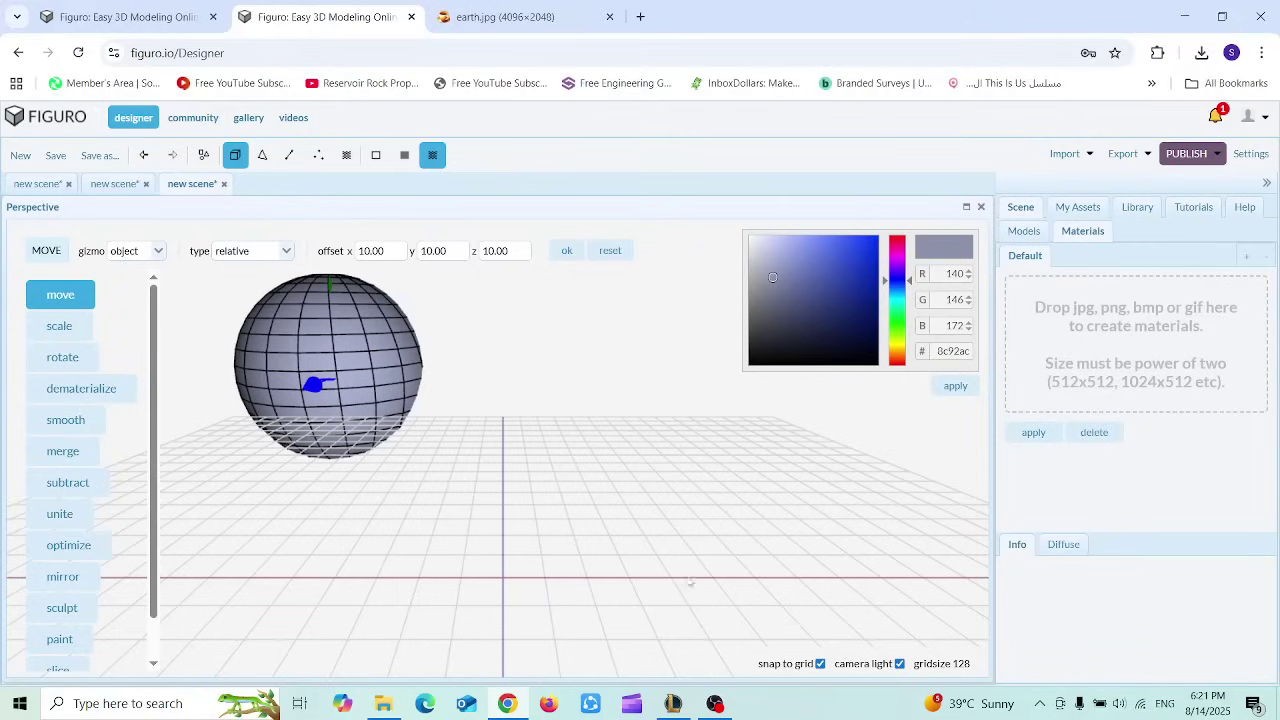
left_click(387, 708)
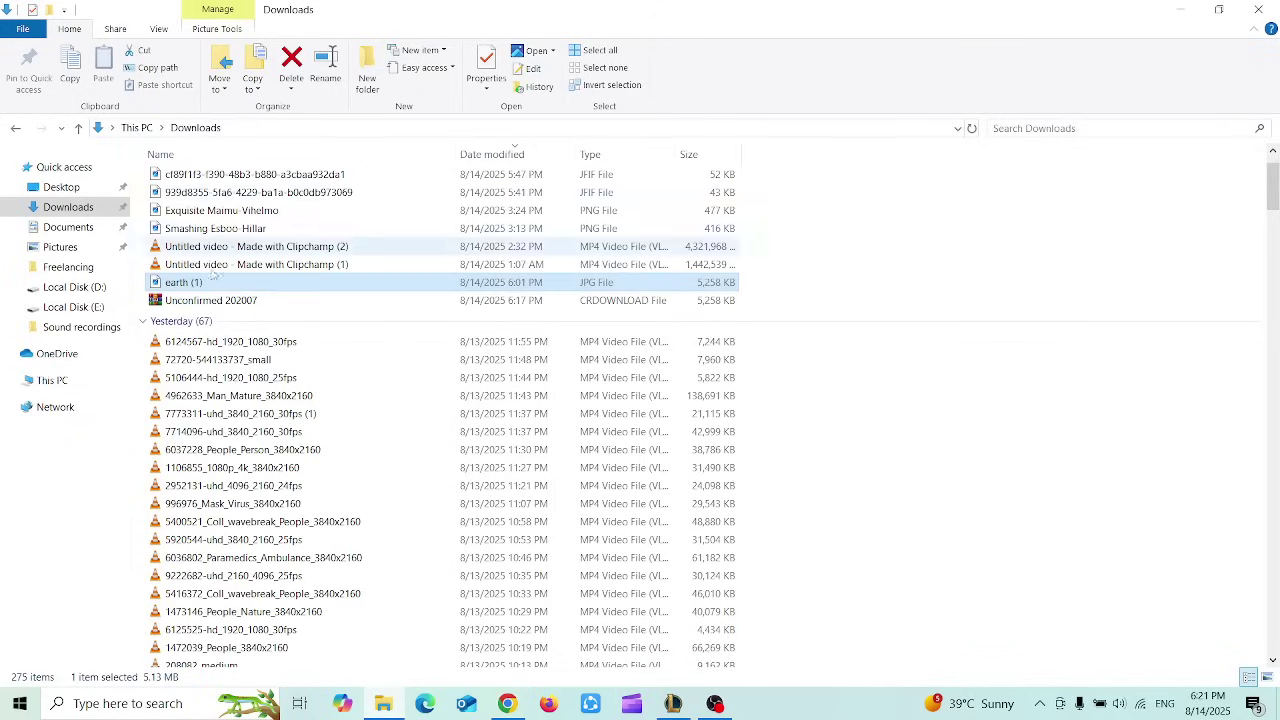
mouse_move(207, 283)
left_mouse_down()
mouse_move(90, 455)
mouse_move(285, 607)
mouse_move(500, 712)
mouse_move(602, 628)
mouse_move(1133, 383)
left_mouse_up()
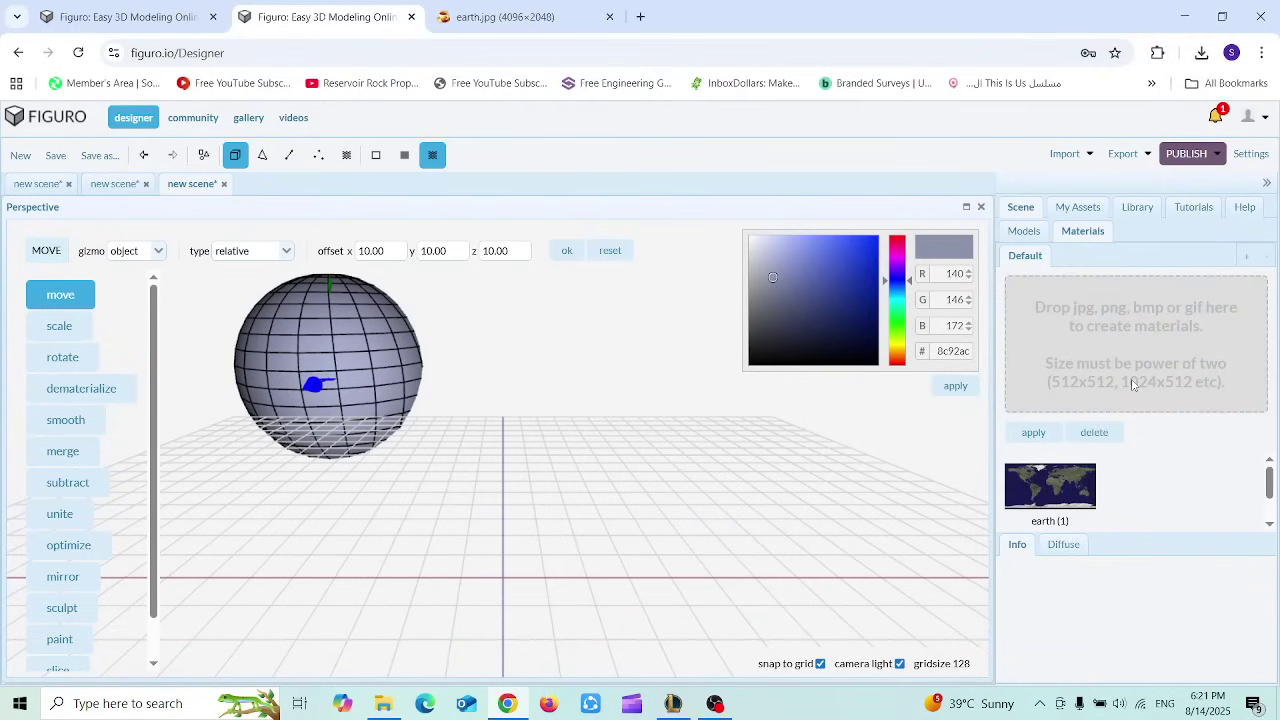
left_click(1197, 205)
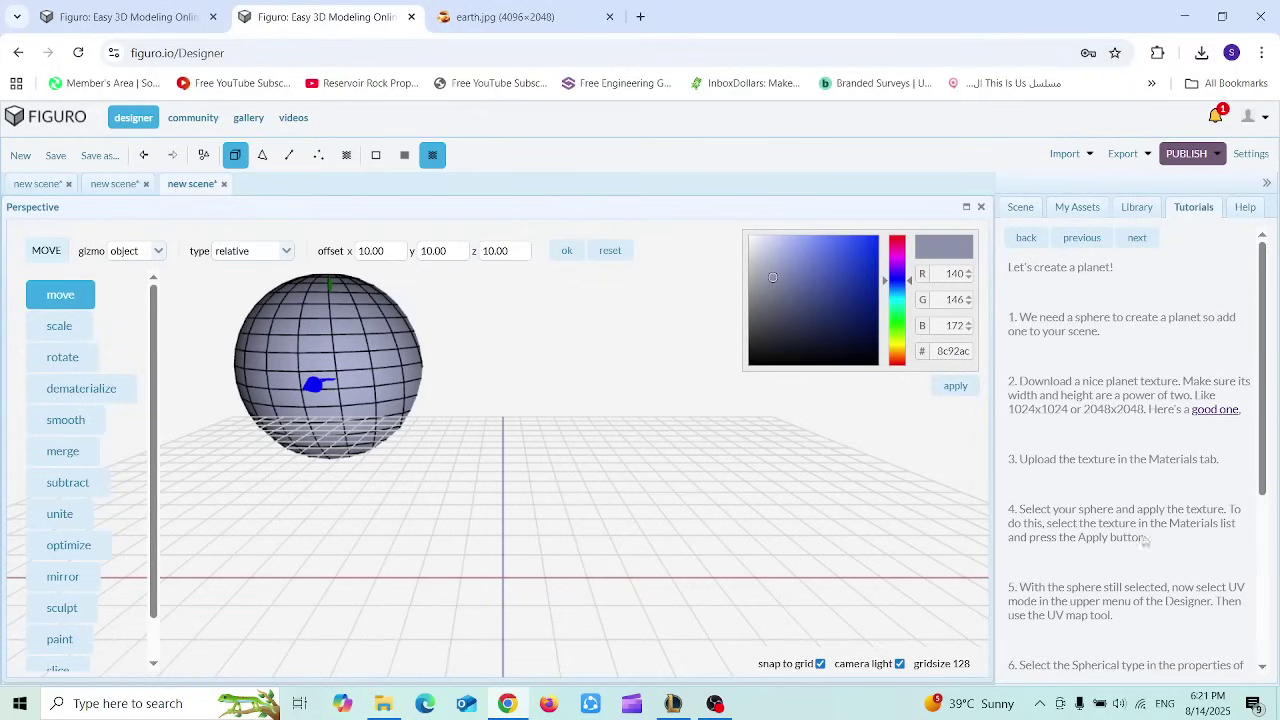
Apply the earth (1) material to the sphere and scroll the tutorial to step 6
left_click(1030, 210)
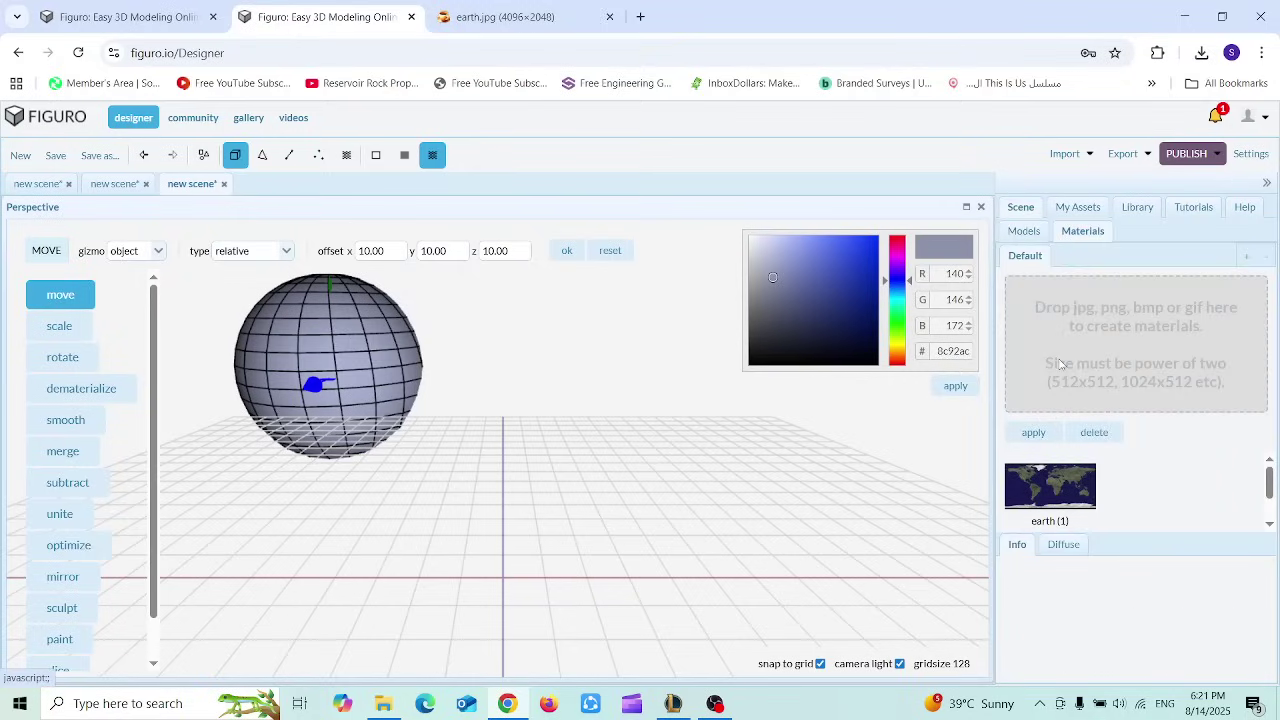
left_click(1055, 492)
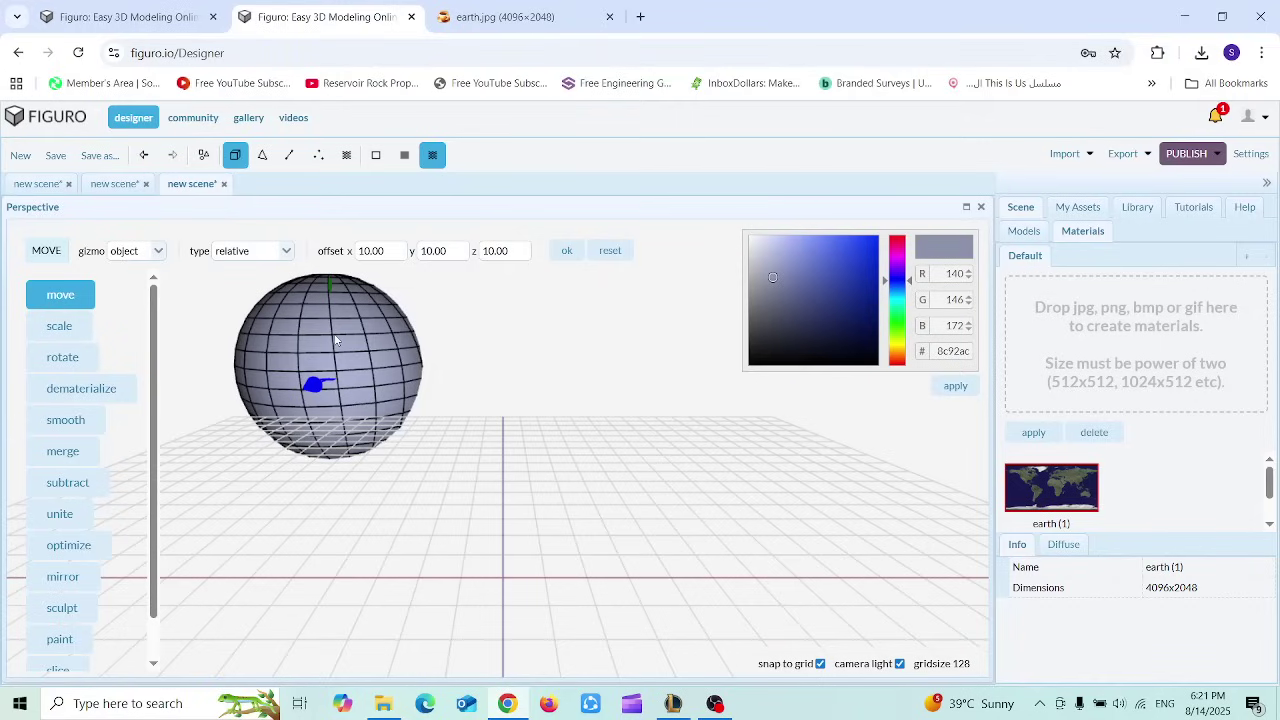
left_click(1040, 443)
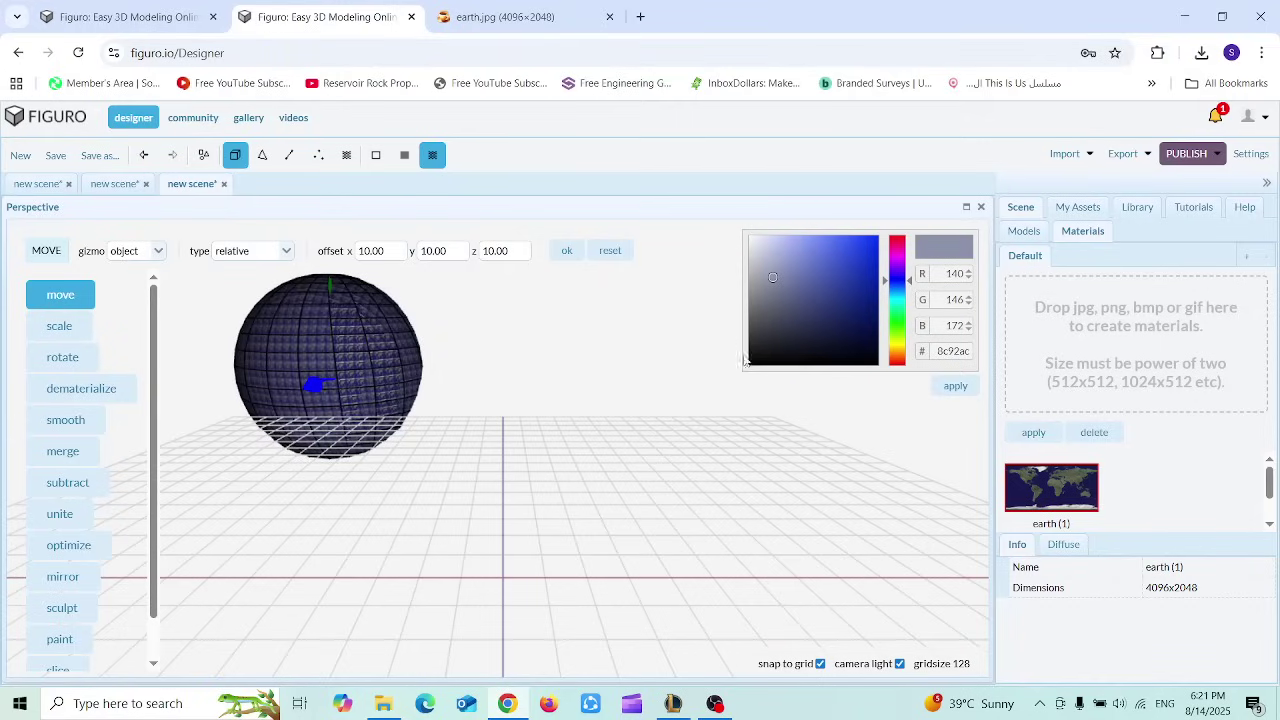
left_click(1179, 214)
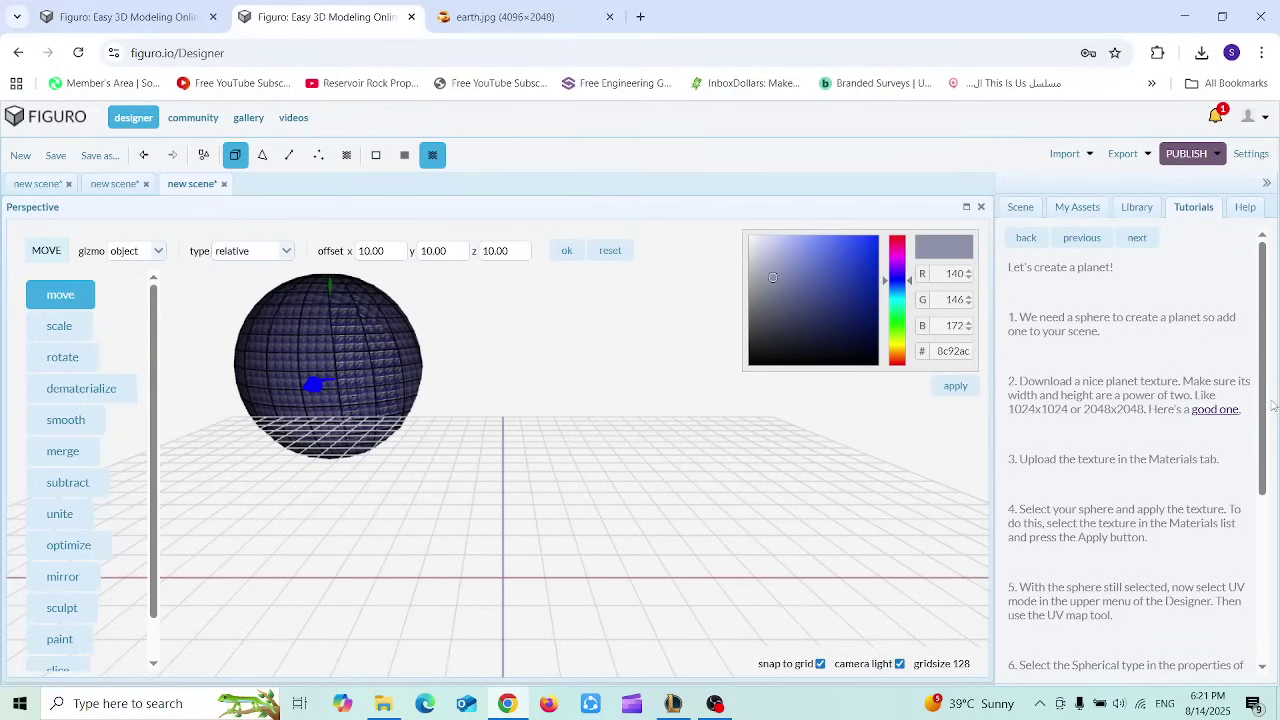
left_click_drag(1264, 424, 1265, 516)
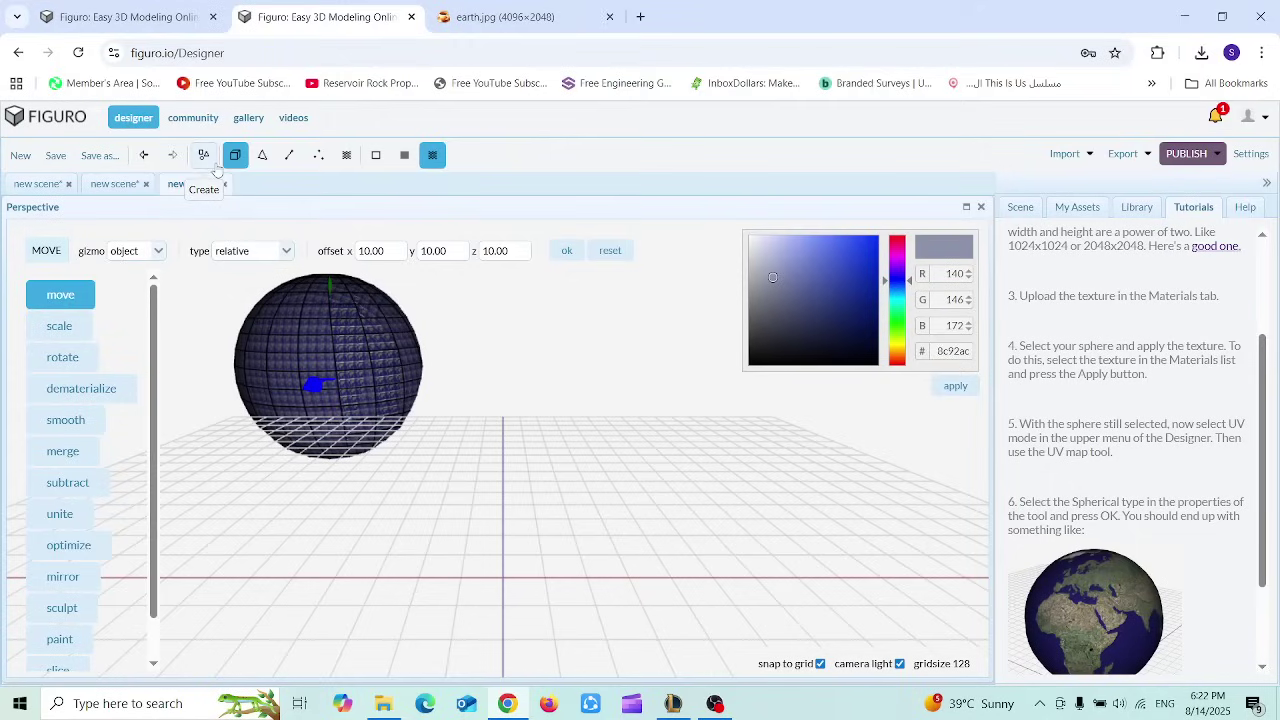
Wrap the earth texture onto the sphere with spherical UV mapping in UVs mode
left_click(349, 157)
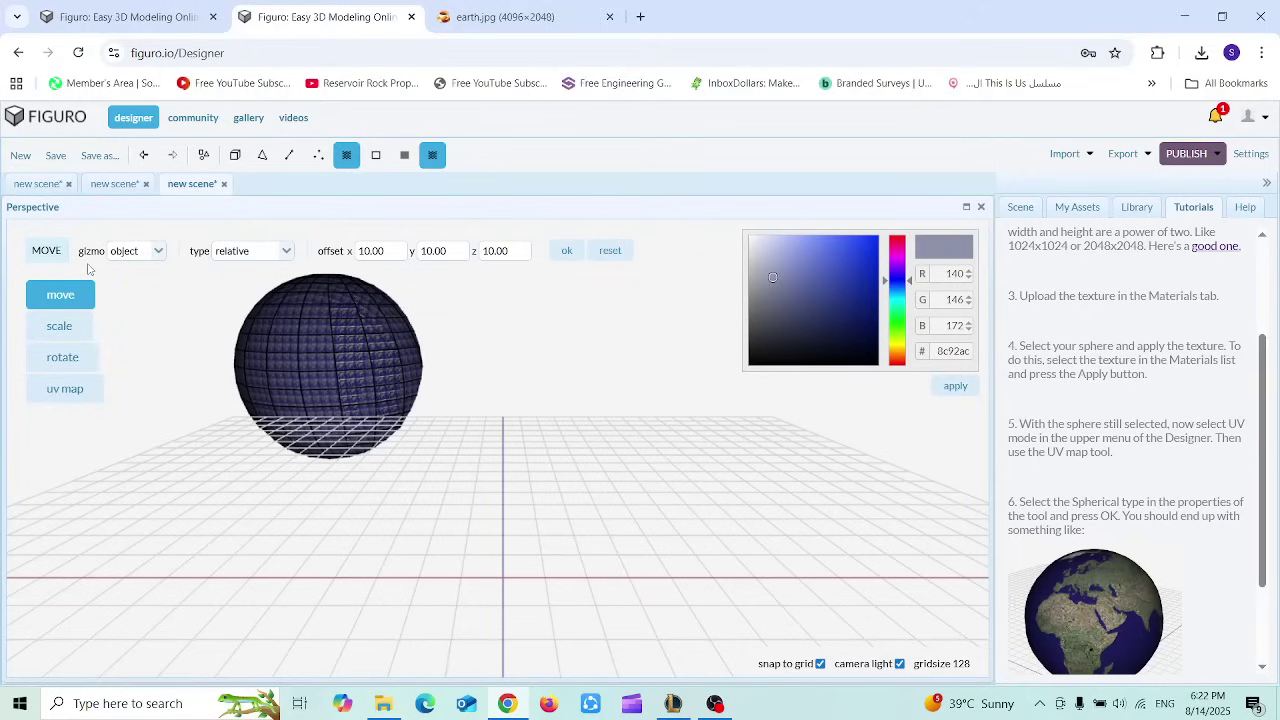
left_click(64, 389)
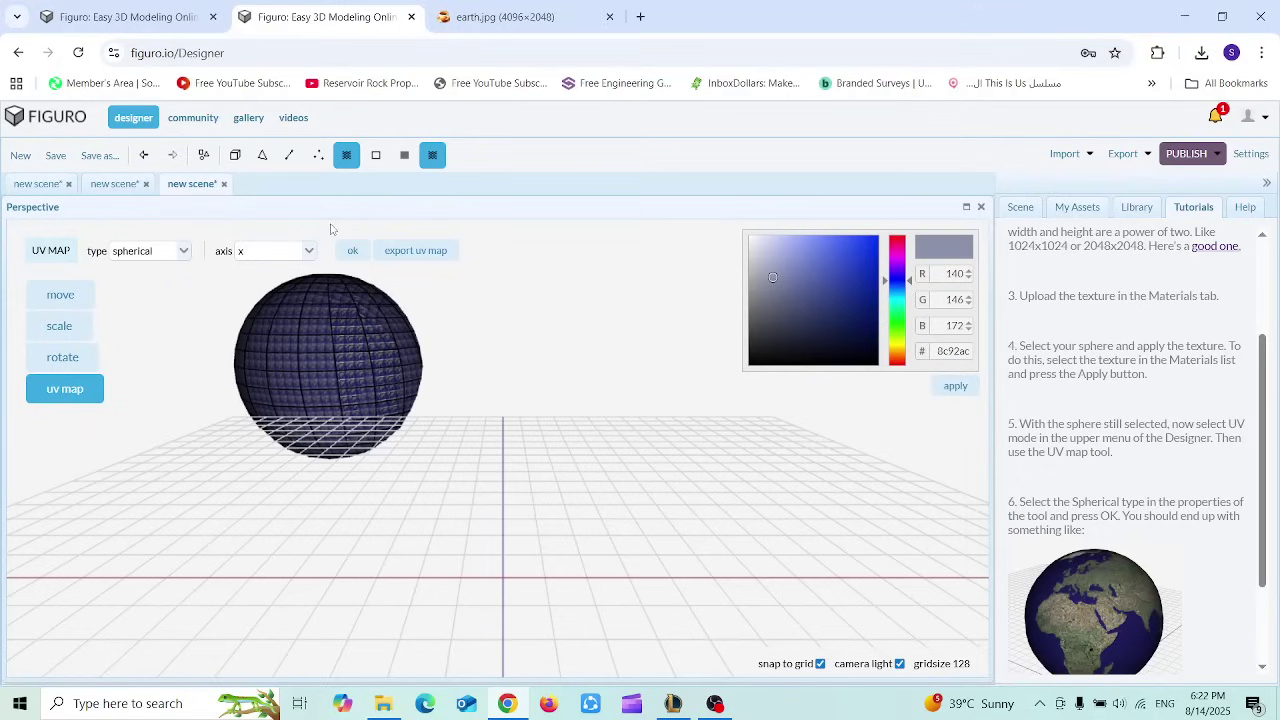
left_click(351, 251)
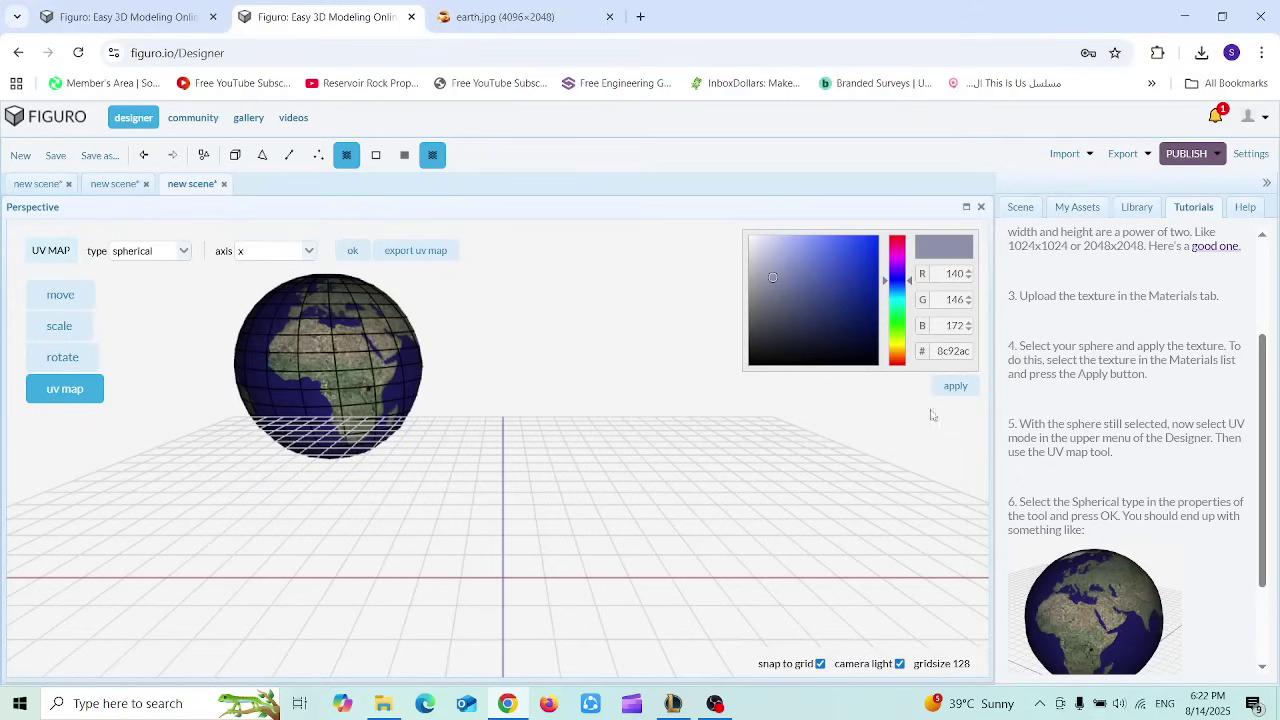
scroll(1262, 427, "down", 3)
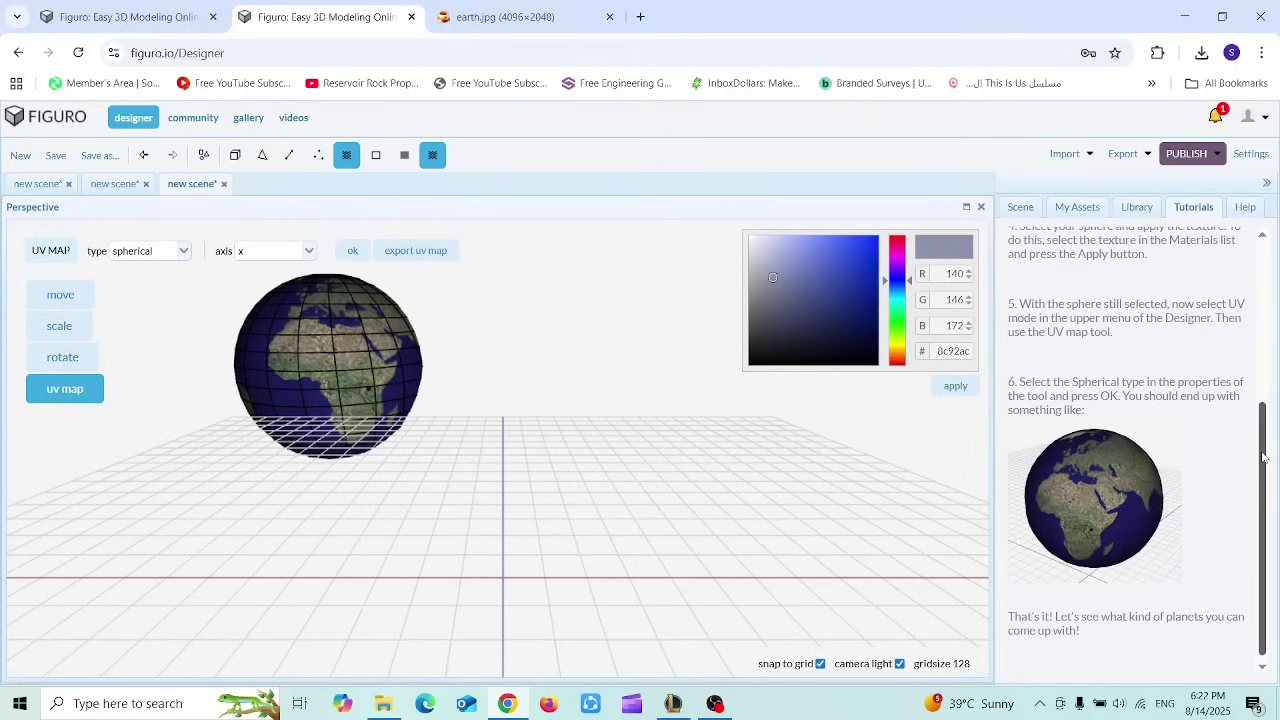
left_click_drag(1263, 456, 1263, 296)
Go back to the tutorials index and scroll it to the top
left_click(1034, 240)
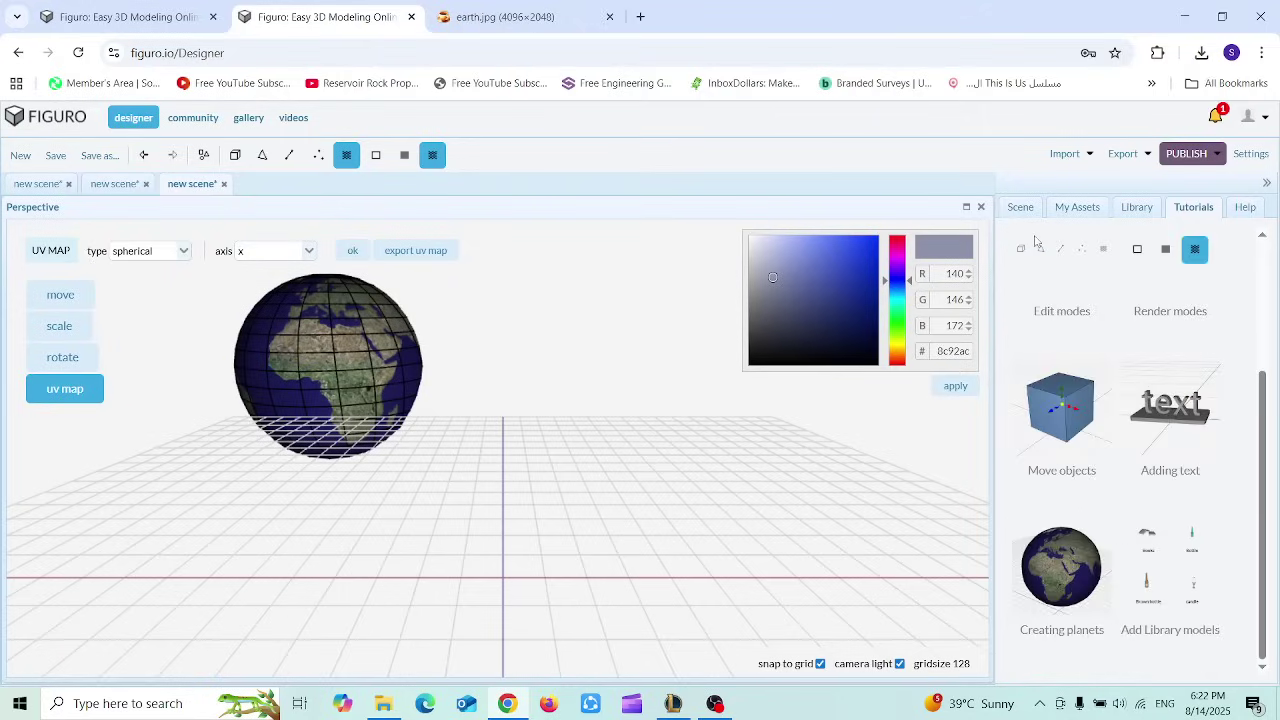
left_click_drag(1262, 405, 1265, 257)
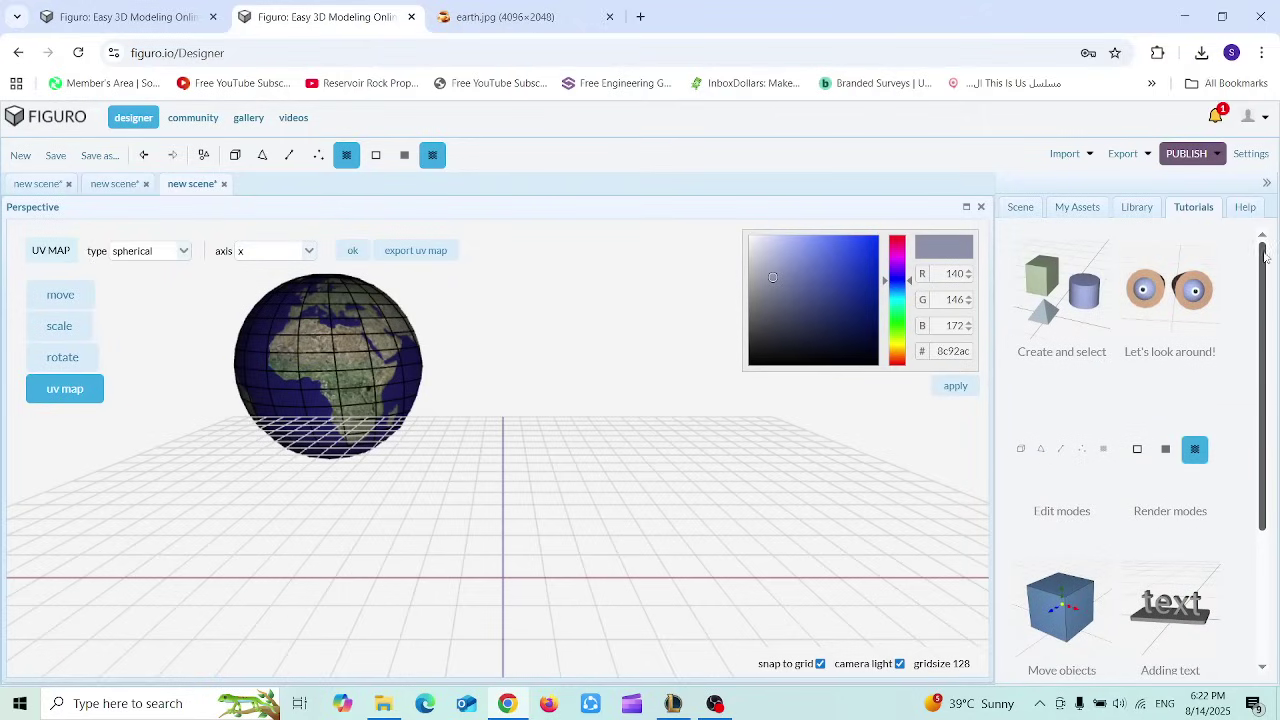